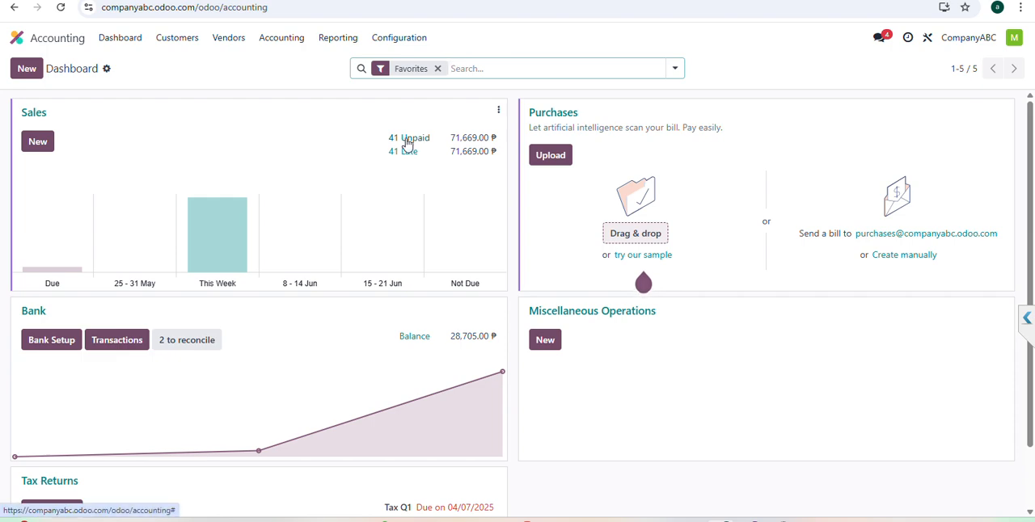
Step: Open the unpaid sales invoices and filter the list for "shopee"
click(409, 139)
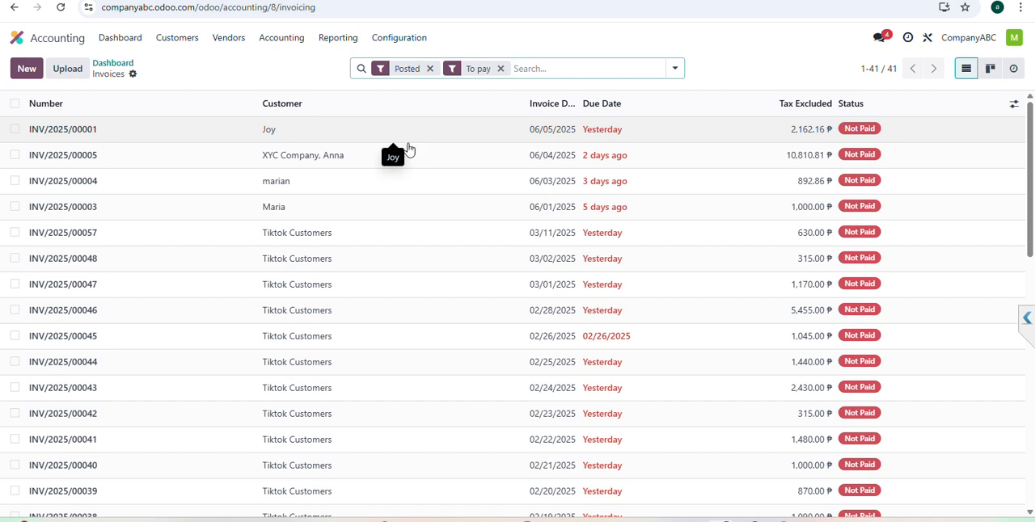
click(529, 69)
text(s)
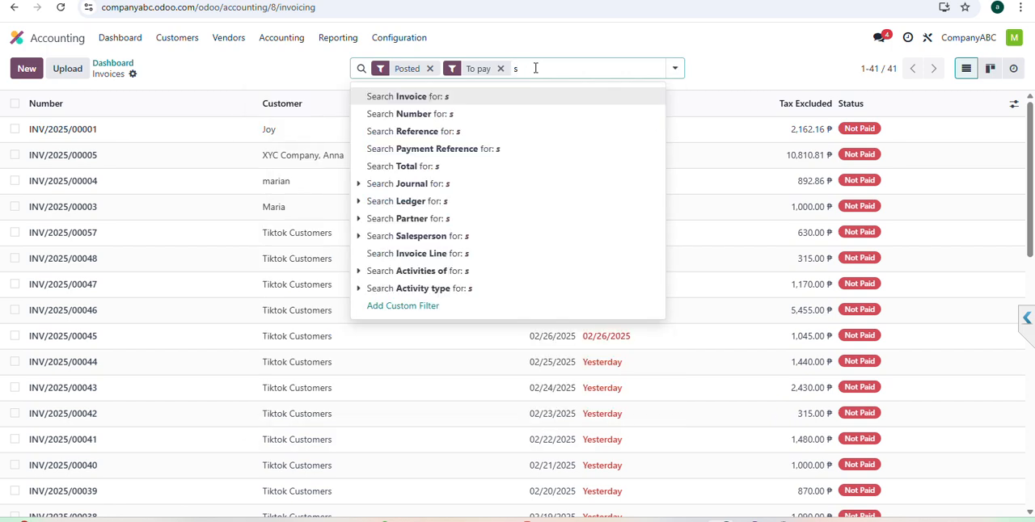
text(hopee)
key(Return)
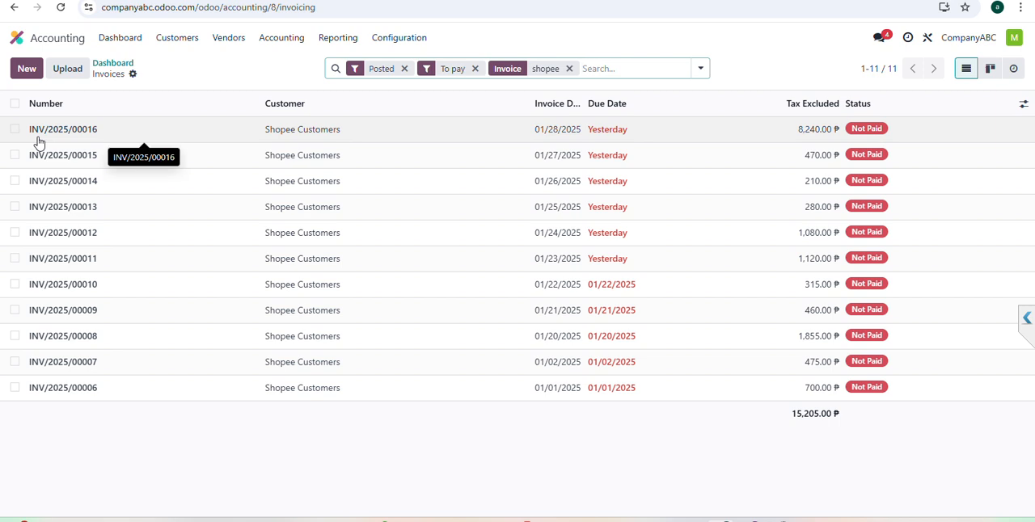
Step: Create one grouped manual payment through the Bank journal for the Shopee invoices INV/2025/00006 to INV/2025/00010
click(14, 389)
click(14, 362)
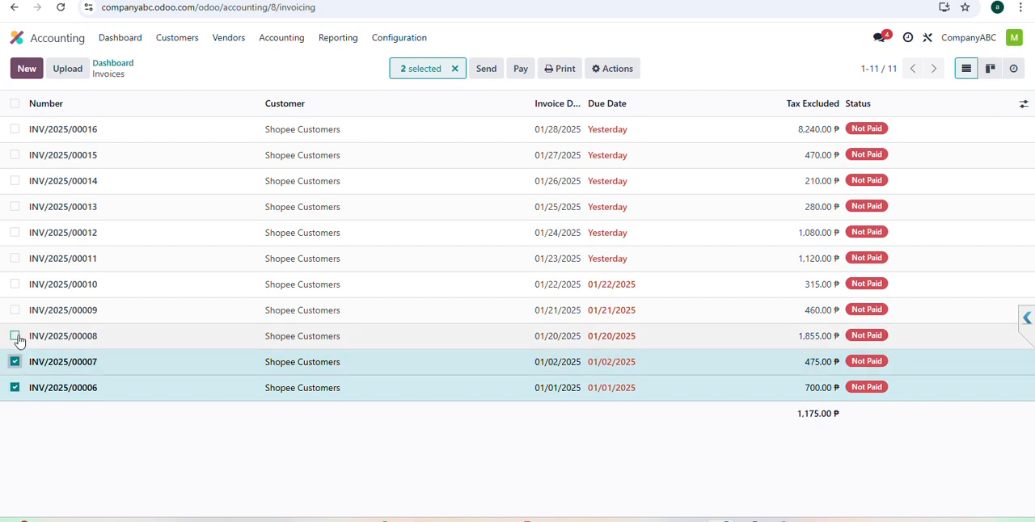
click(14, 336)
click(14, 310)
click(15, 285)
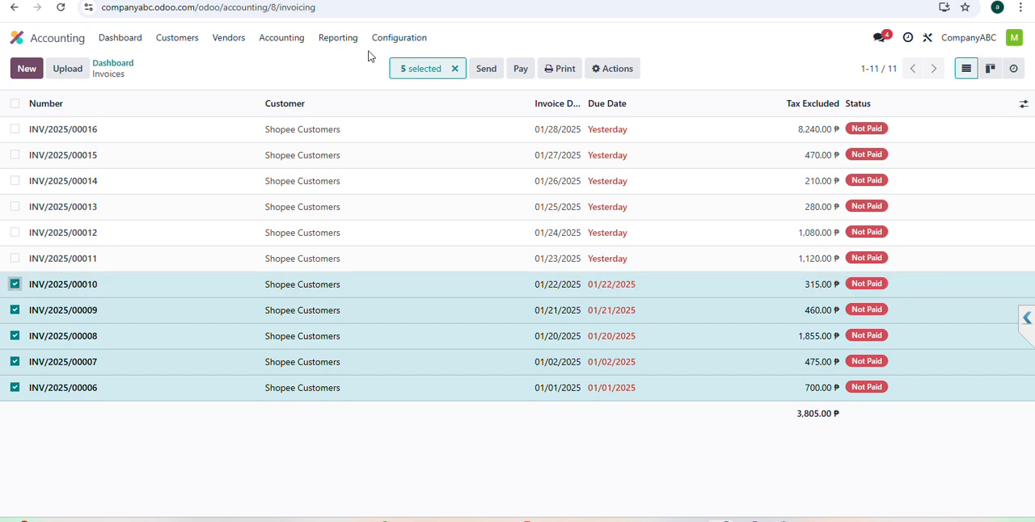
click(520, 68)
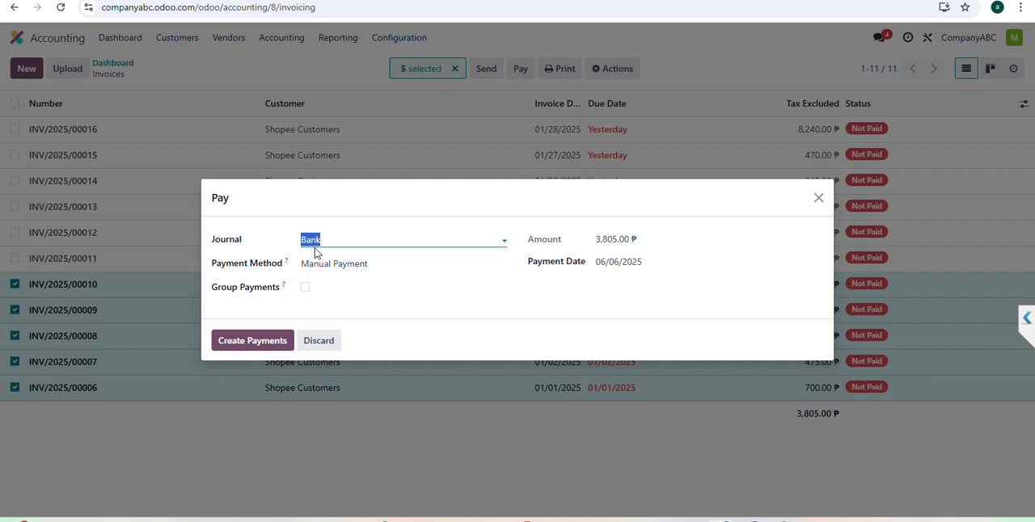
click(508, 247)
click(503, 239)
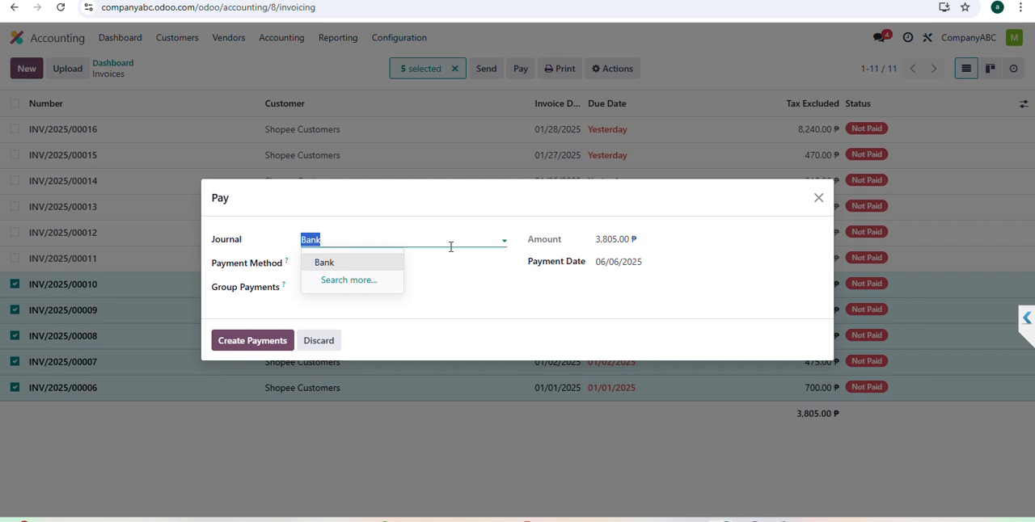
click(479, 217)
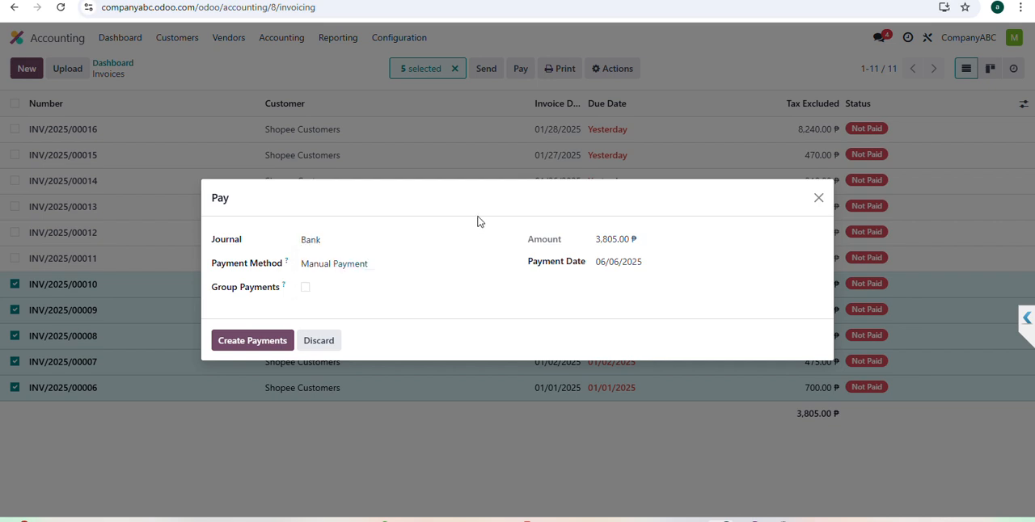
click(306, 289)
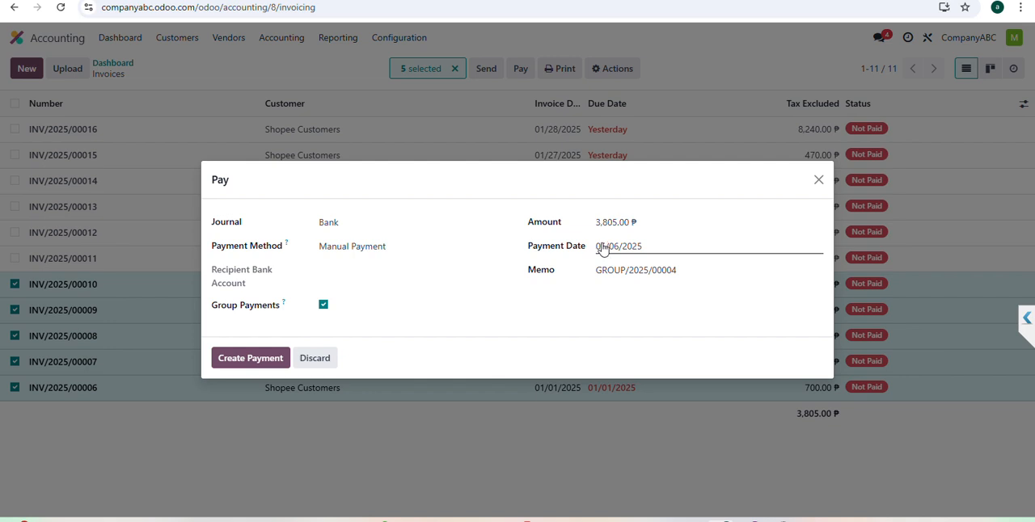
click(243, 364)
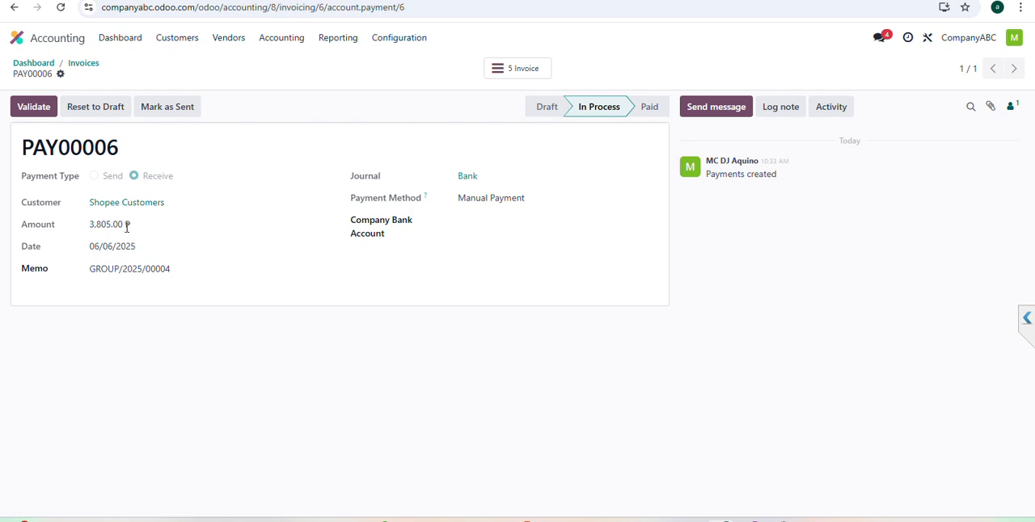
Step: Validate the grouped payment and open its linked invoices
click(34, 109)
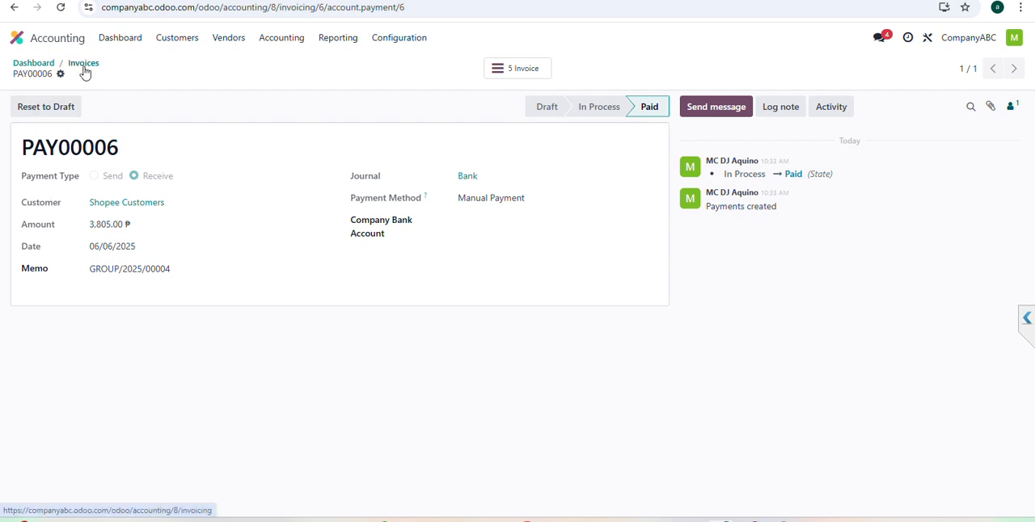
click(516, 73)
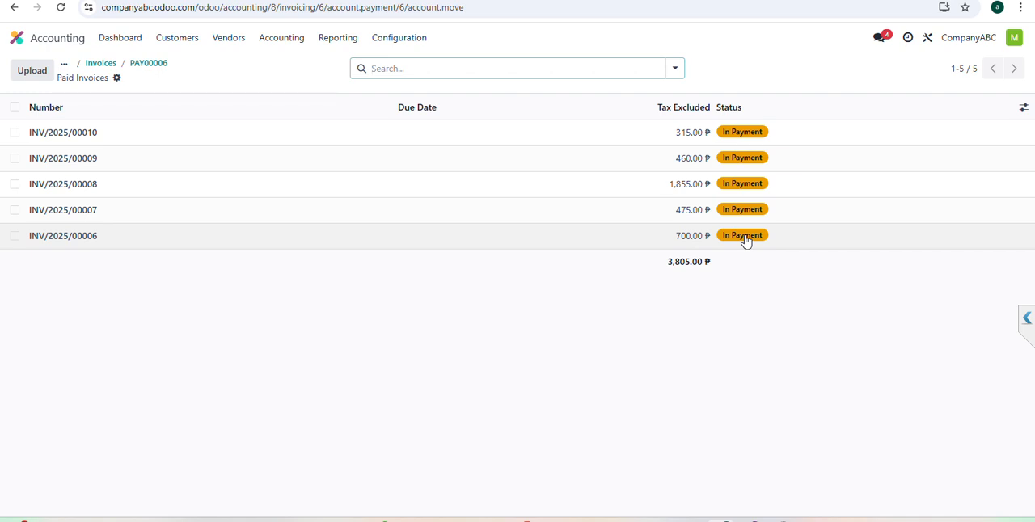
Step: Add a Bank transaction in Bank Matching labelled "inv6-10" for partner Shopee Customers with an amount of 3,805.00 ₱
click(125, 47)
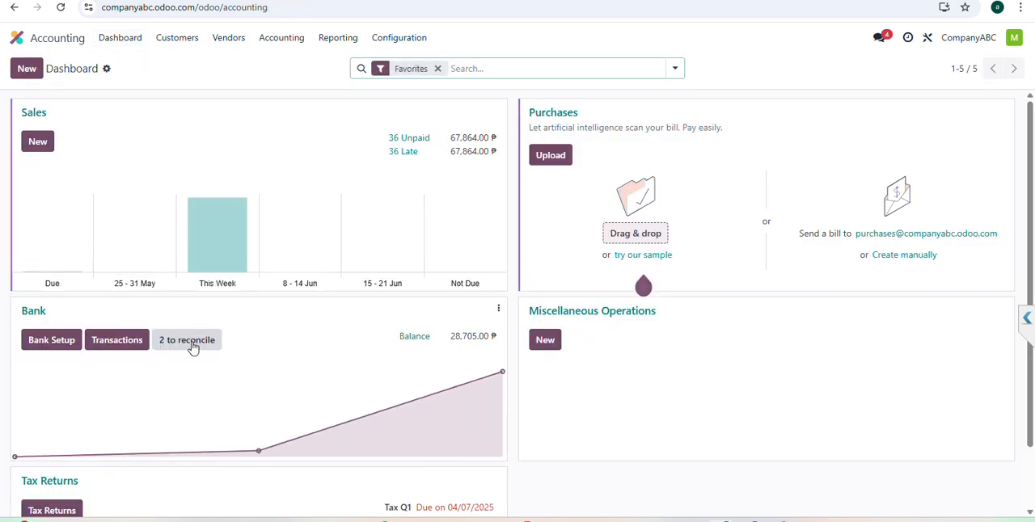
click(33, 311)
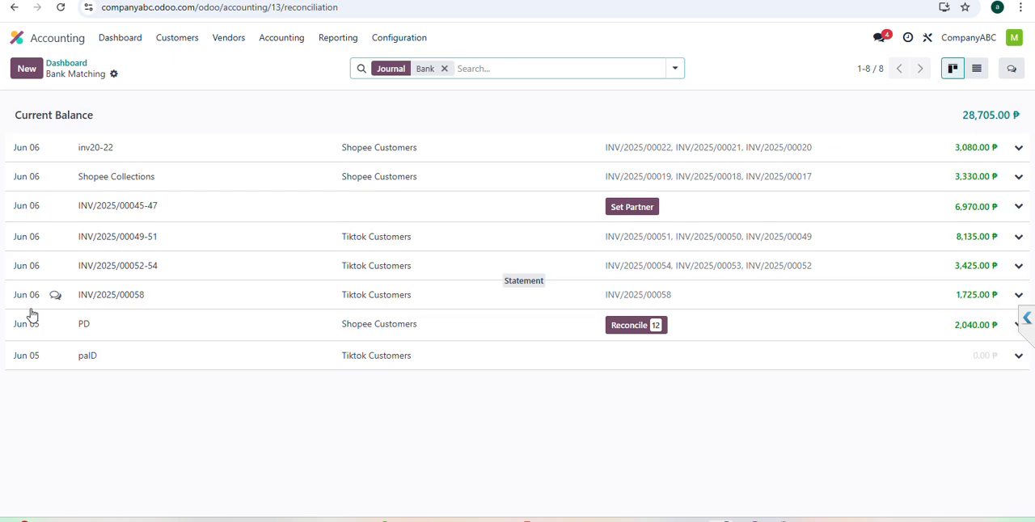
click(26, 68)
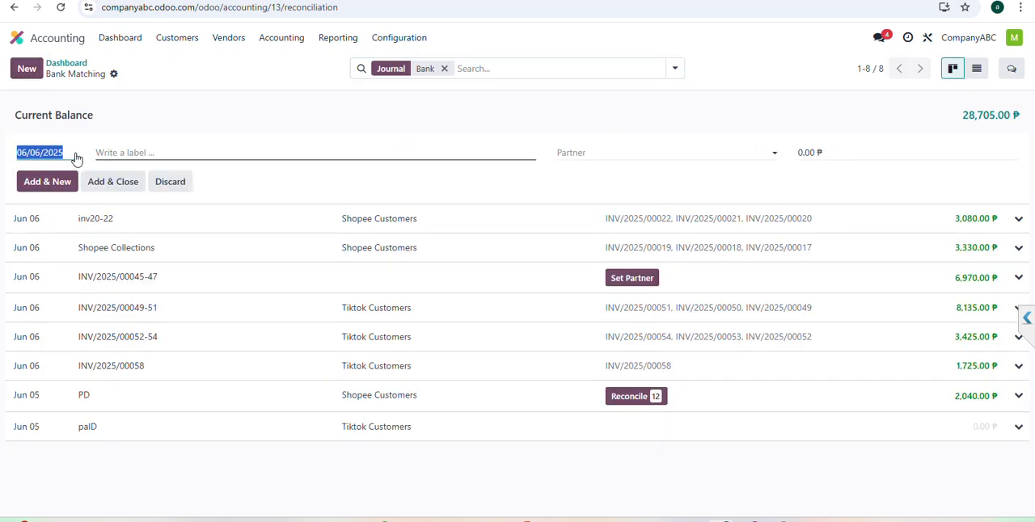
click(128, 153)
text(inv6-10)
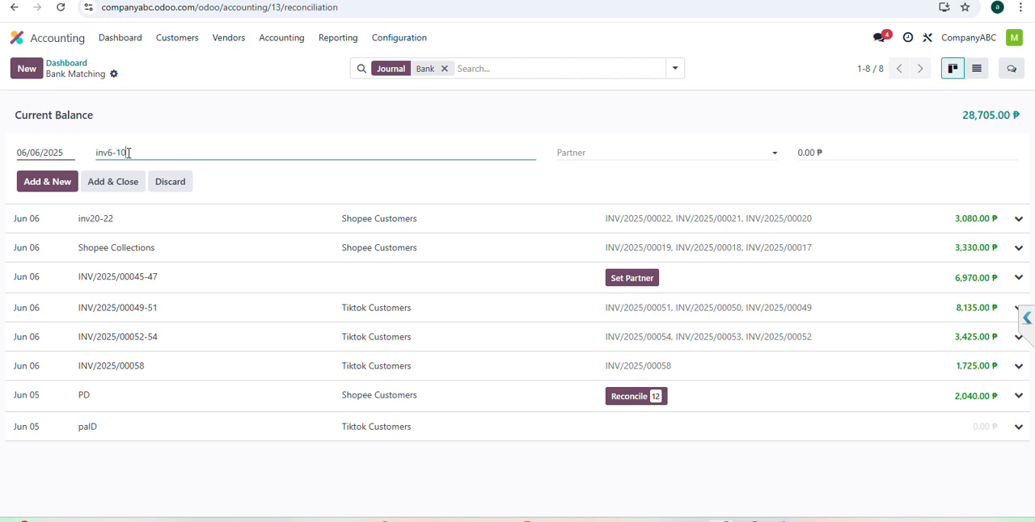
click(578, 154)
text(sh)
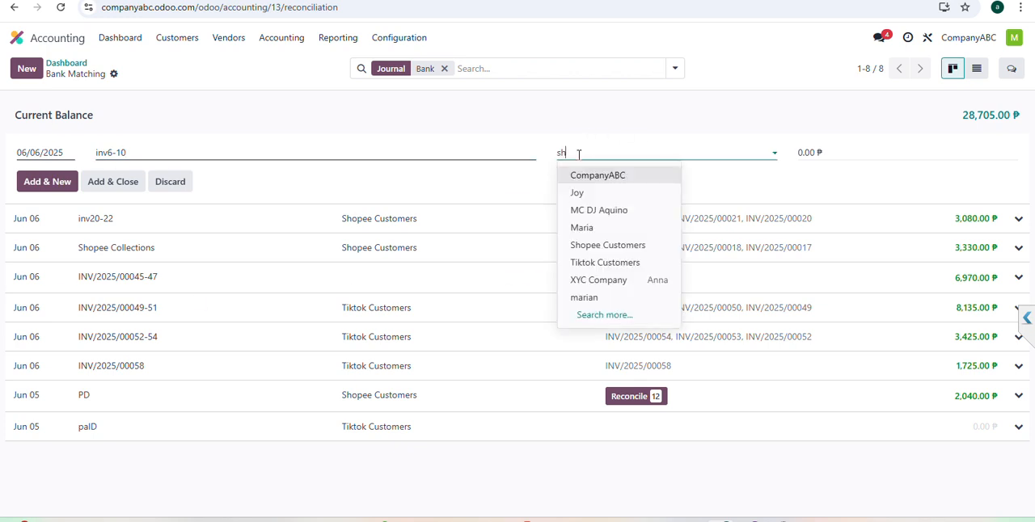
text(op)
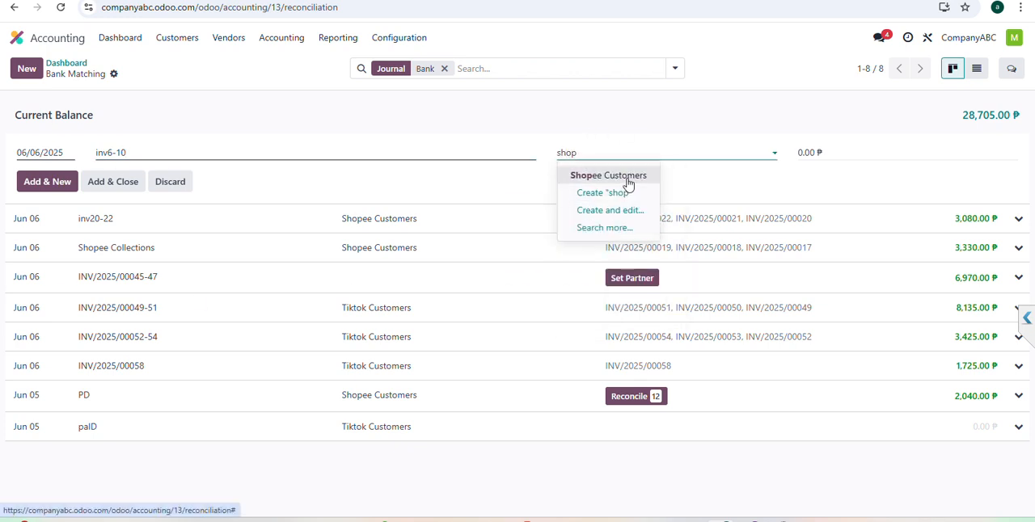
click(629, 175)
key(Tab)
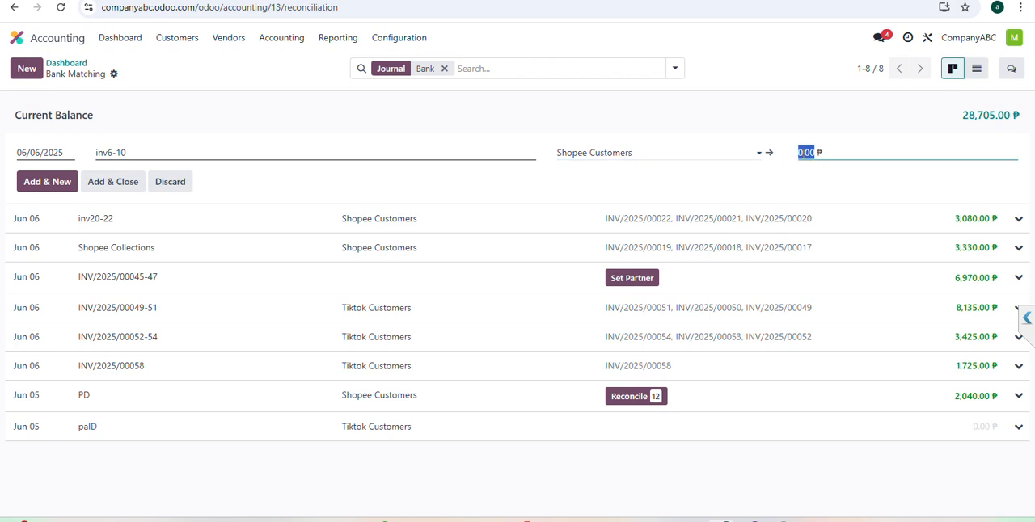
text(3805)
click(116, 186)
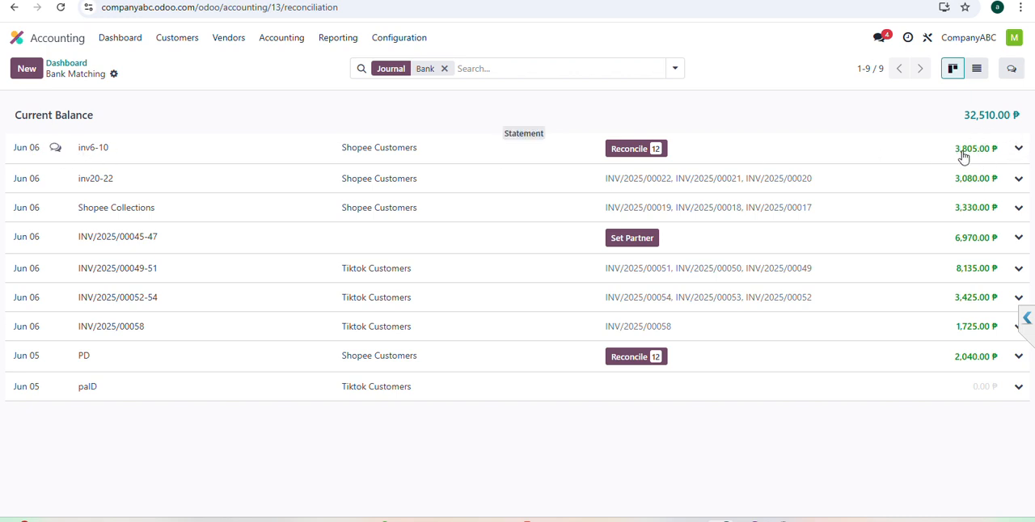
Step: Start reconciling the inv6-10 transaction and select the journal items INV/2025/00006 to INV/2025/00010 to match
click(623, 154)
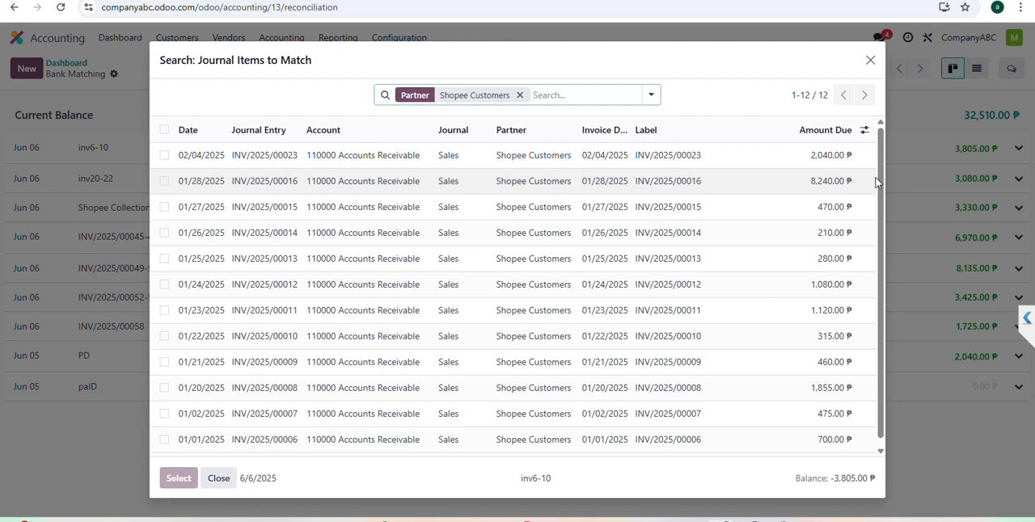
scroll(599, 161, down, 1)
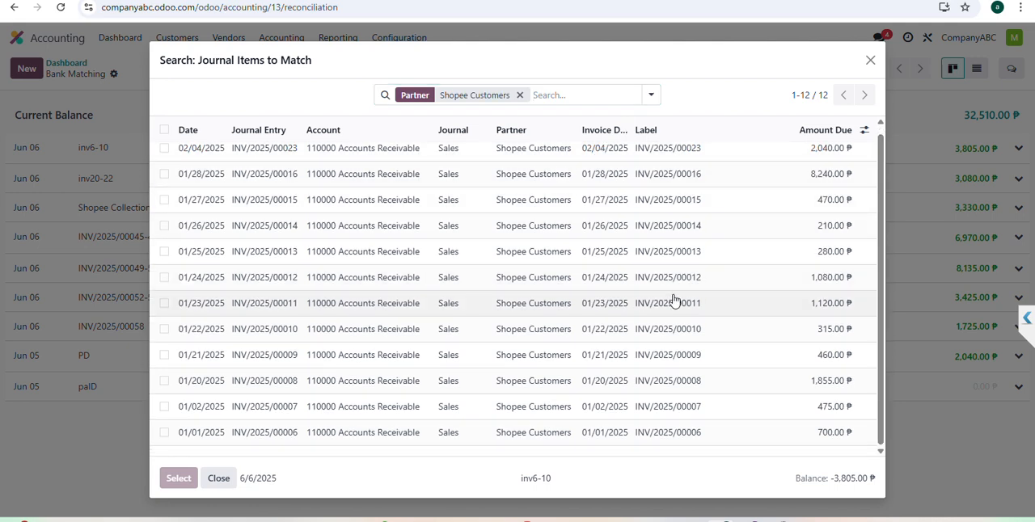
click(164, 433)
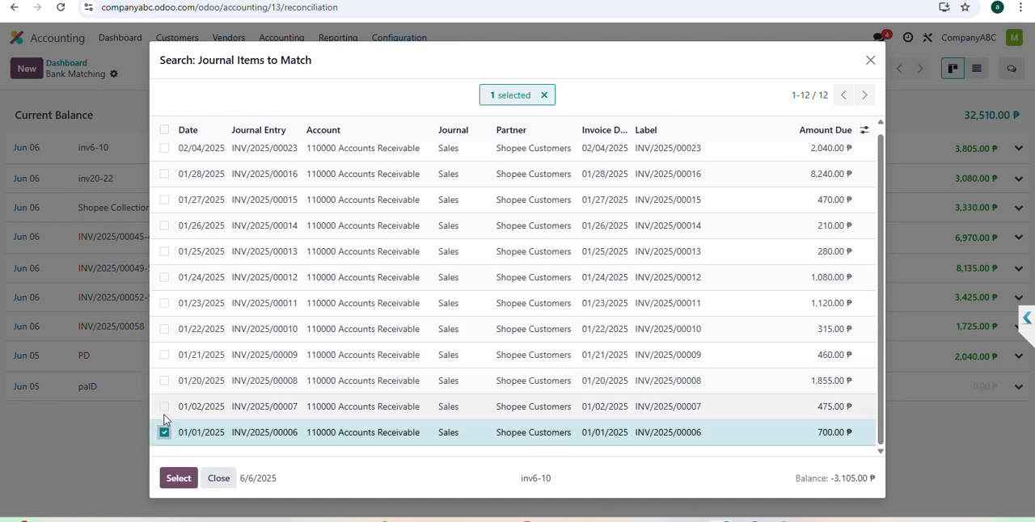
click(164, 407)
click(164, 381)
click(164, 355)
click(164, 330)
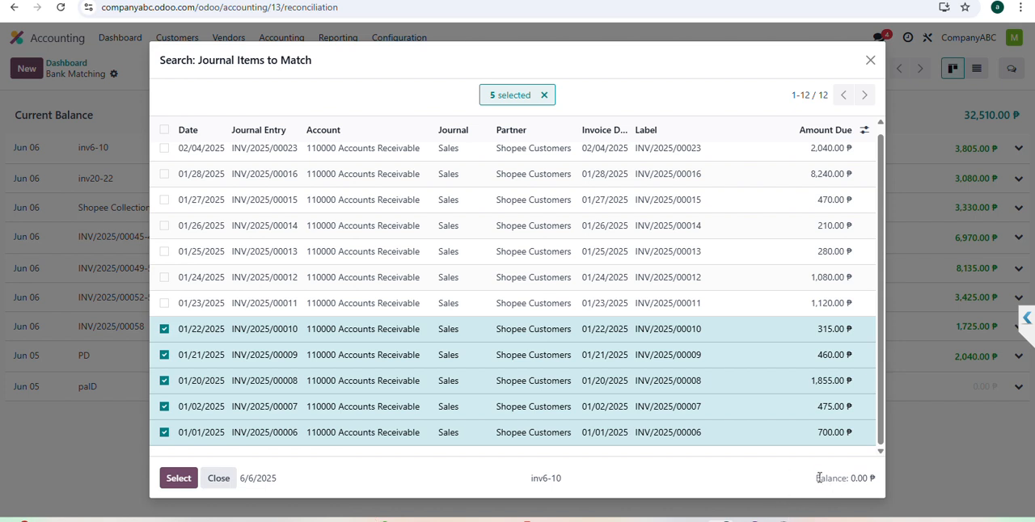
Step: Check the remaining balance with INV/2025/00010 selected and deselected, and select that item again
drag(819, 479, 875, 479)
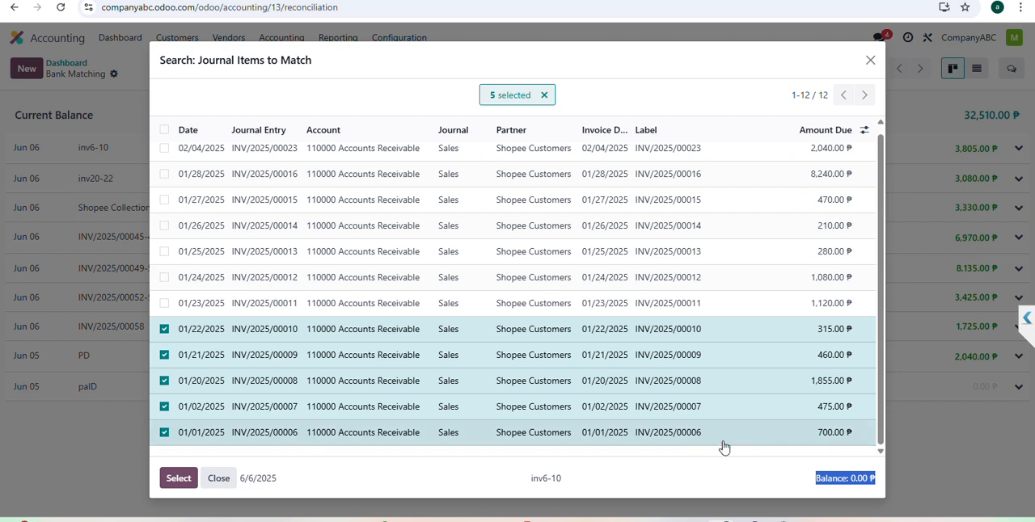
click(163, 332)
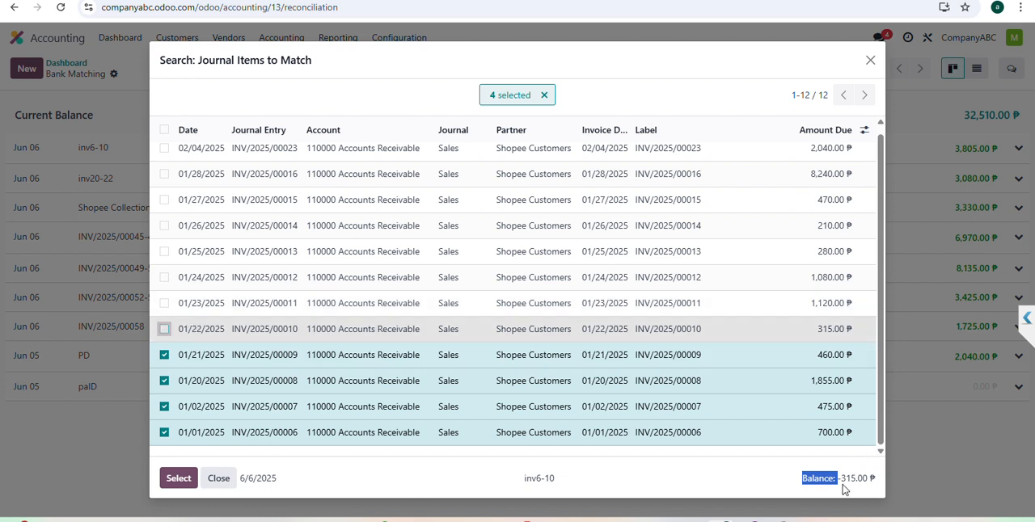
drag(845, 480, 871, 479)
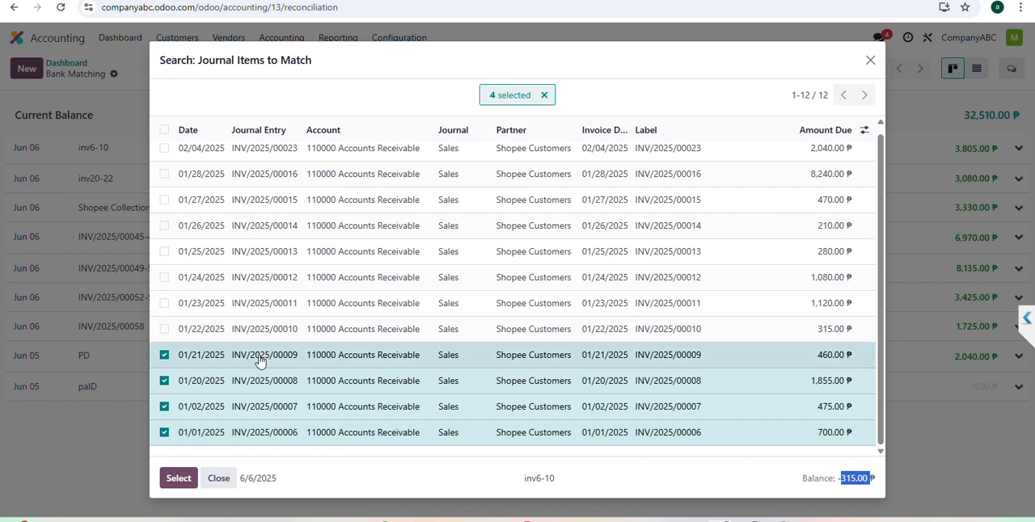
click(164, 330)
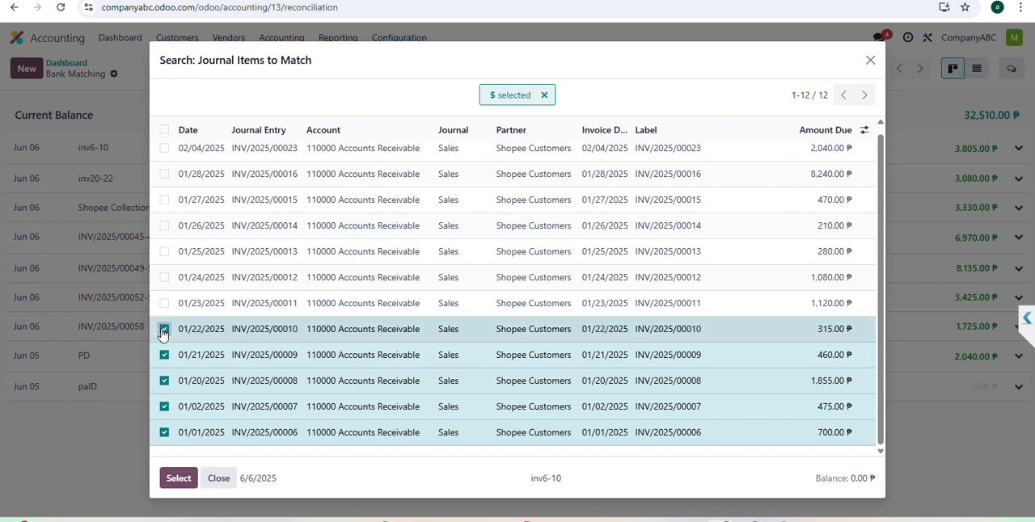
Step: Confirm the selected items as the match for the inv6-10 transaction and expand its reconciled lines
click(181, 484)
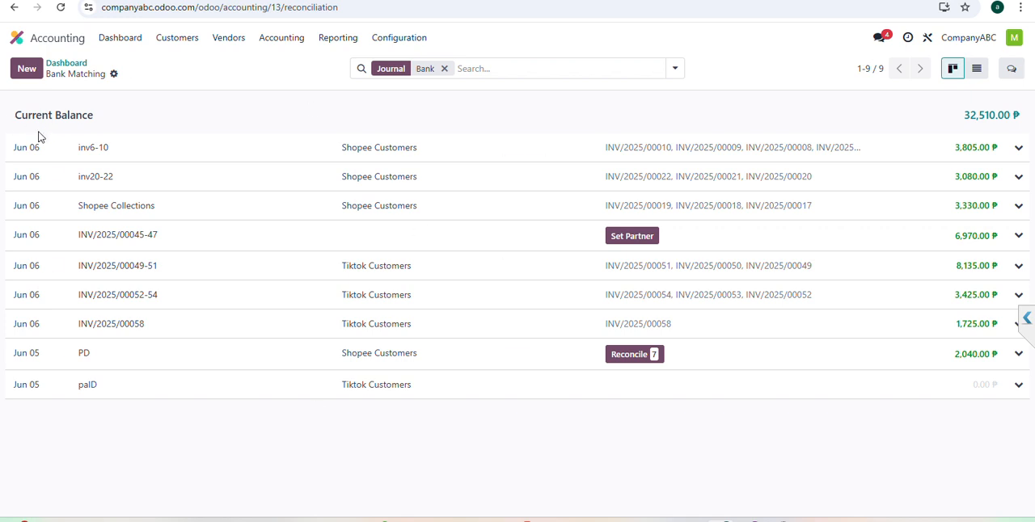
click(985, 154)
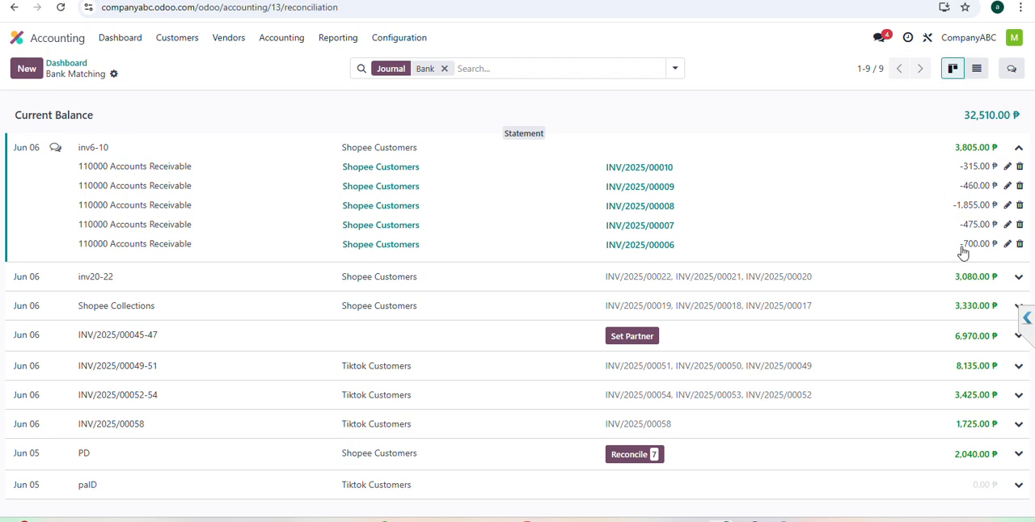
Step: Search the customer invoices for "shopee" and review the status of INV/2025/00006 to INV/2025/00010
click(200, 49)
click(180, 63)
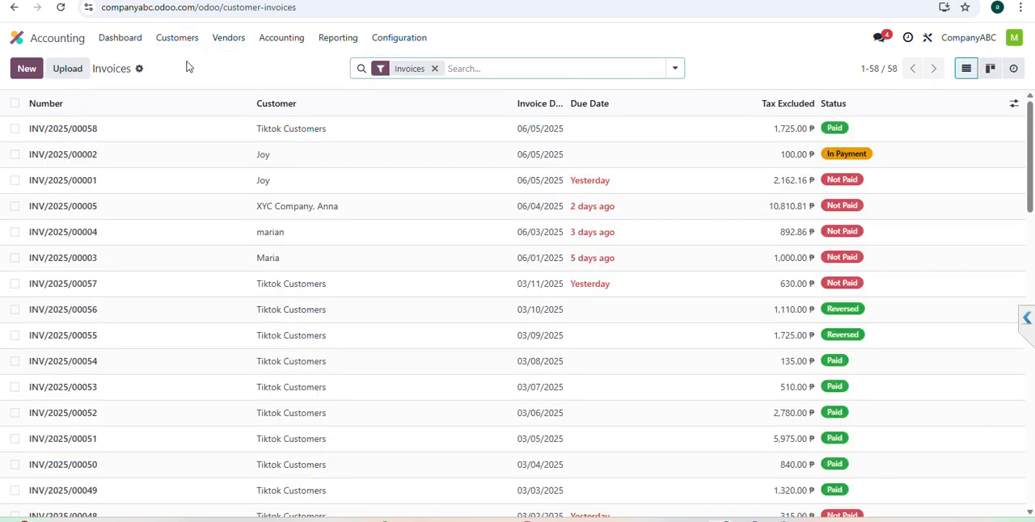
click(672, 71)
text(shopee)
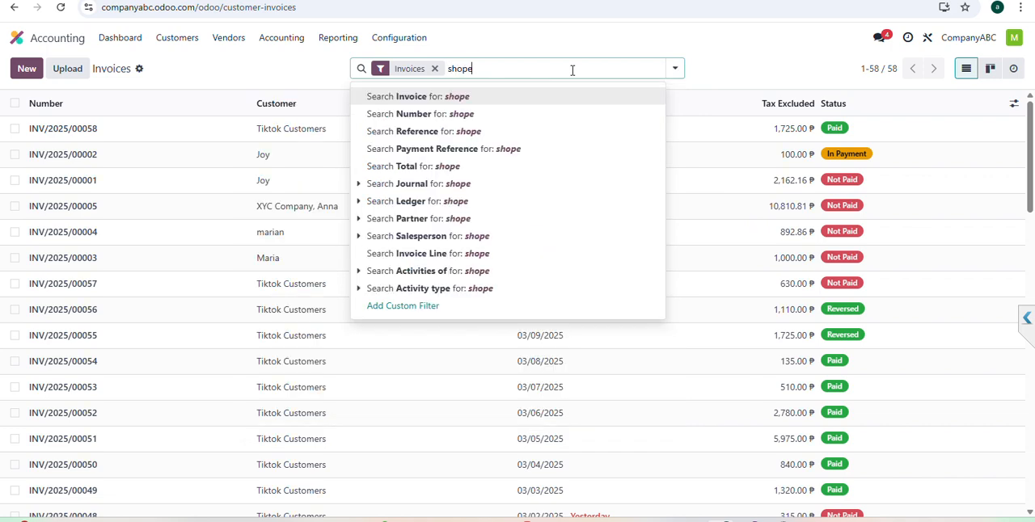
key(Return)
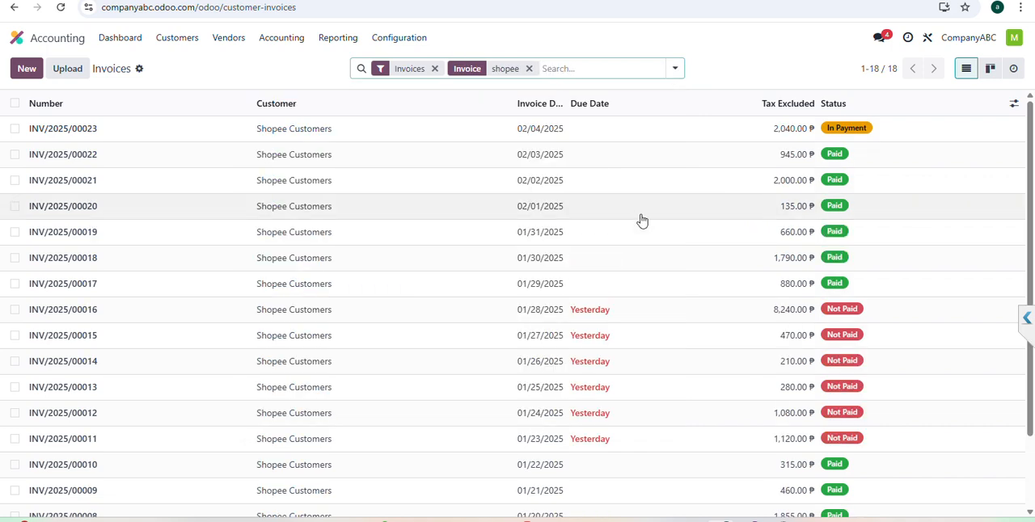
scroll(642, 220, down, 3)
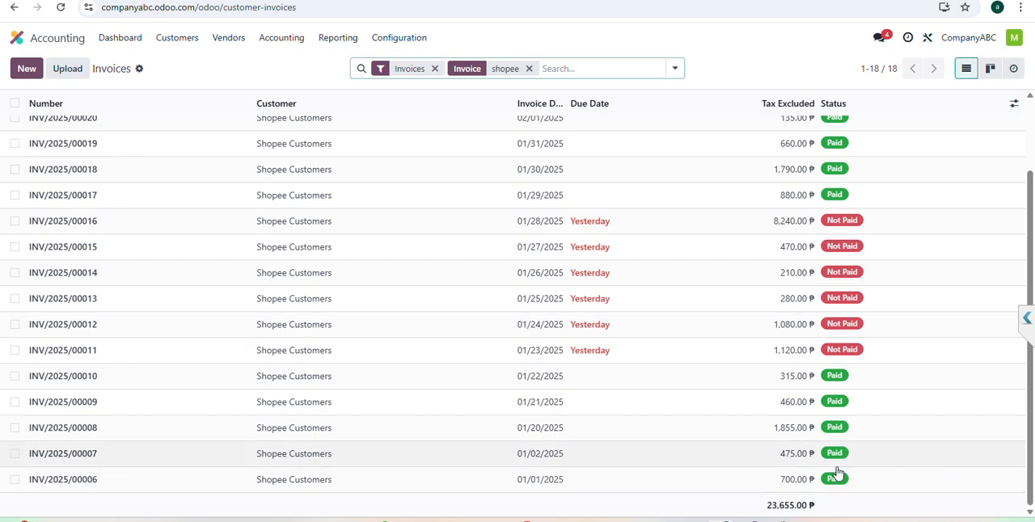
Step: Open invoice INV/2025/00006 and view the bank reconciliation entry behind its payment
click(88, 483)
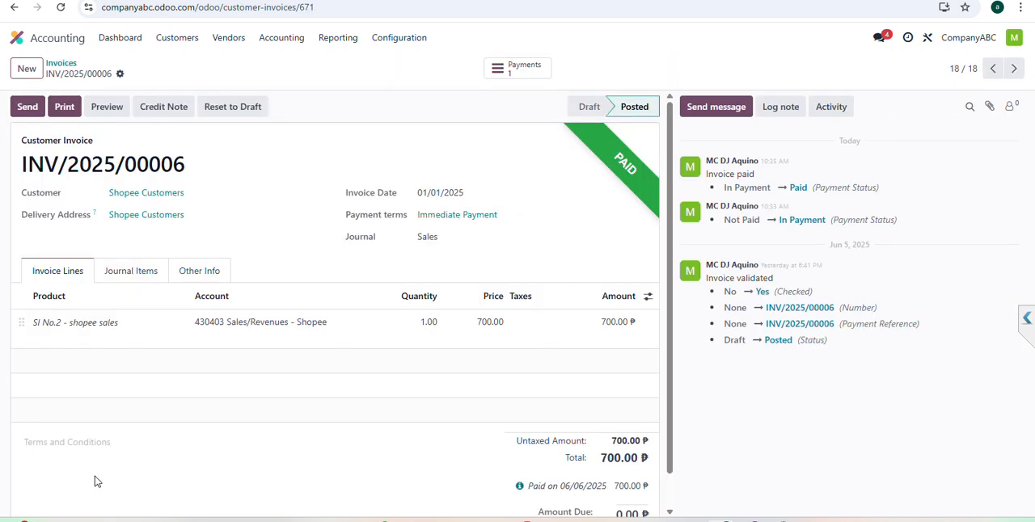
scroll(465, 239, down, 1)
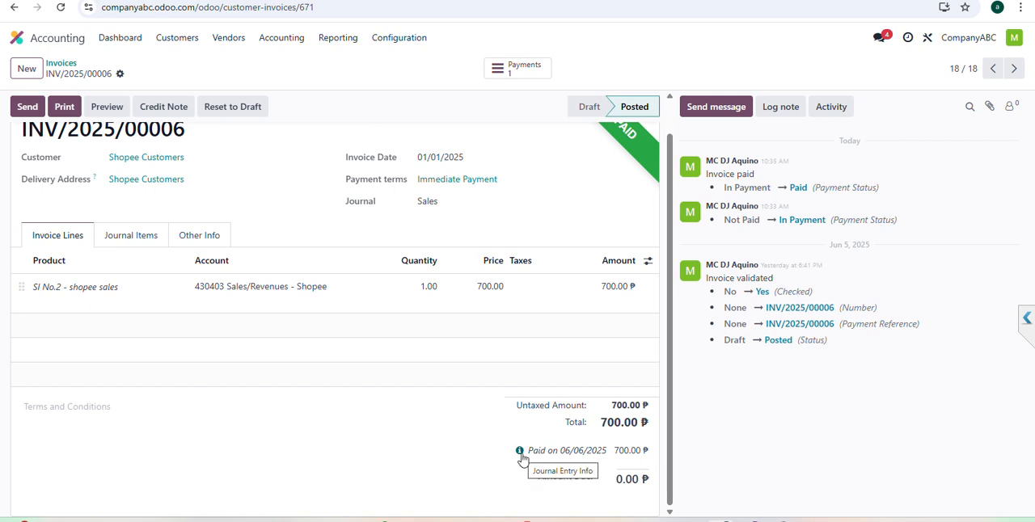
scroll(532, 453, up, 1)
scroll(534, 471, down, 1)
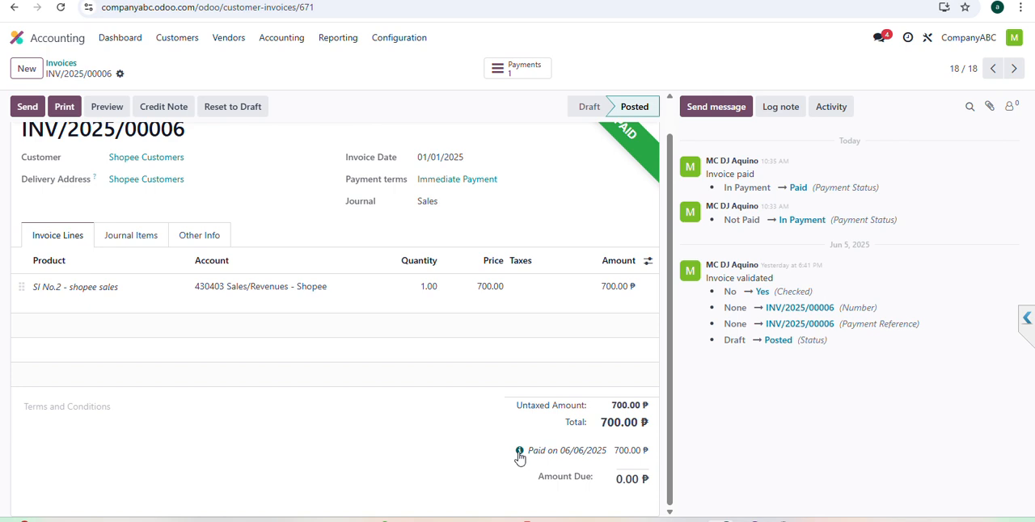
click(519, 453)
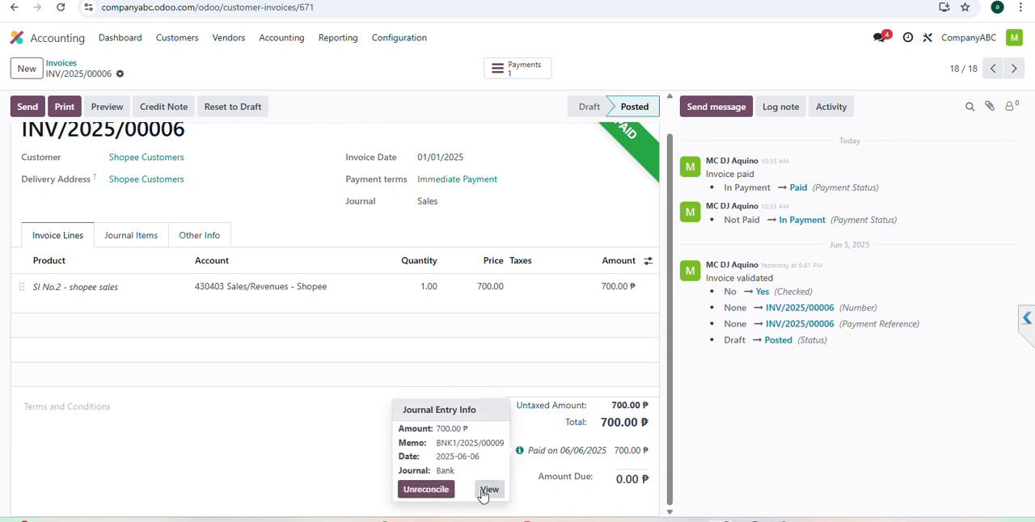
click(486, 490)
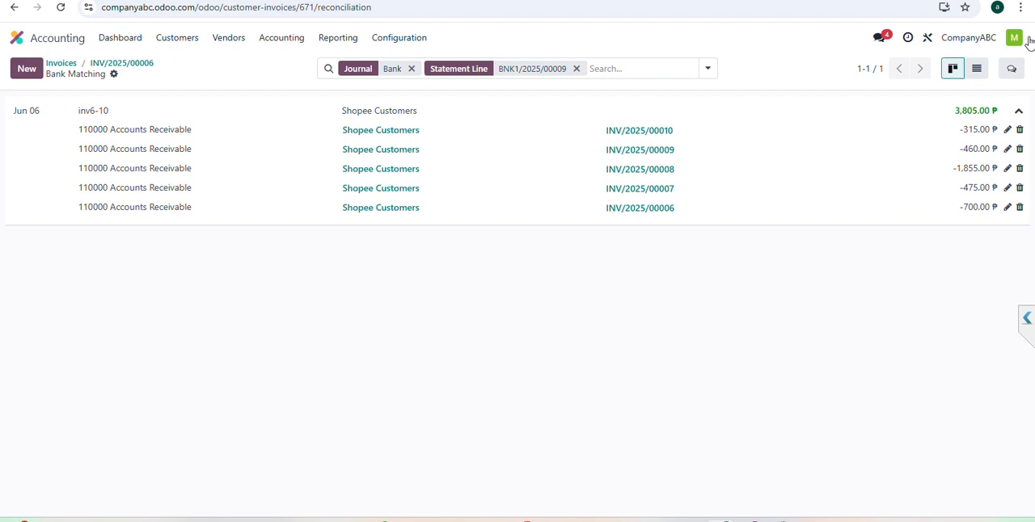